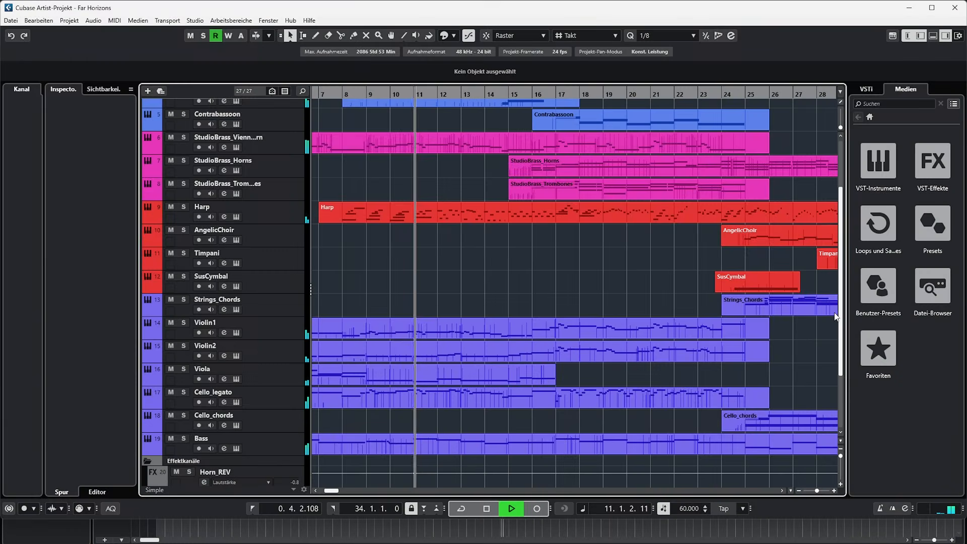
- Open the EnglishHorn part in the Key Editor, and switch the editor to the StudioBrass_VienneseHorn part
scroll(838, 300, "up", 4)
left_click_drag(838, 300, 839, 271)
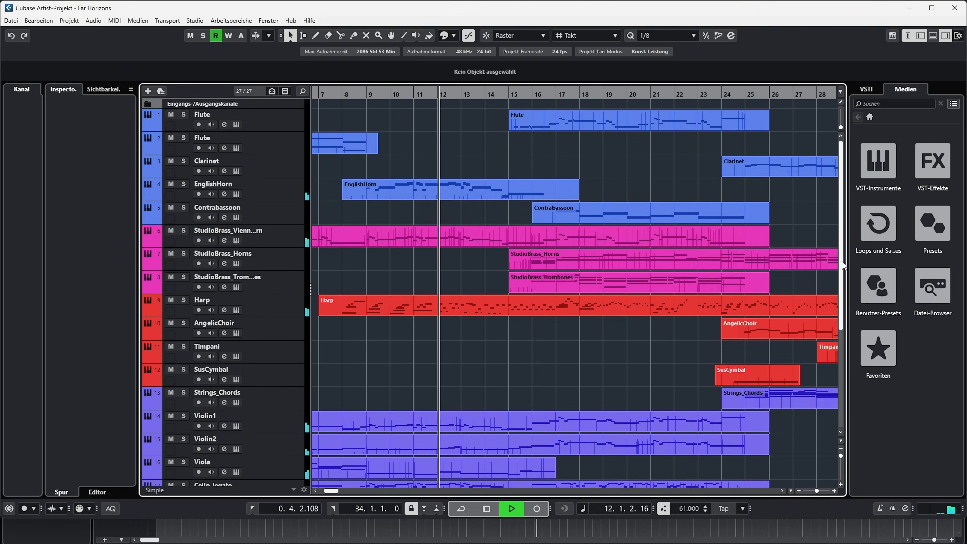
double_click(459, 191)
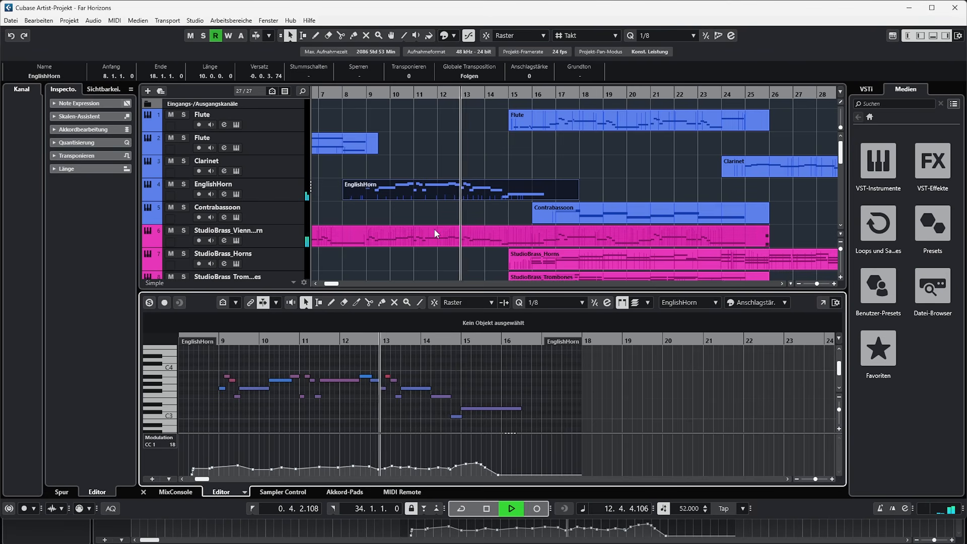
left_click(431, 245)
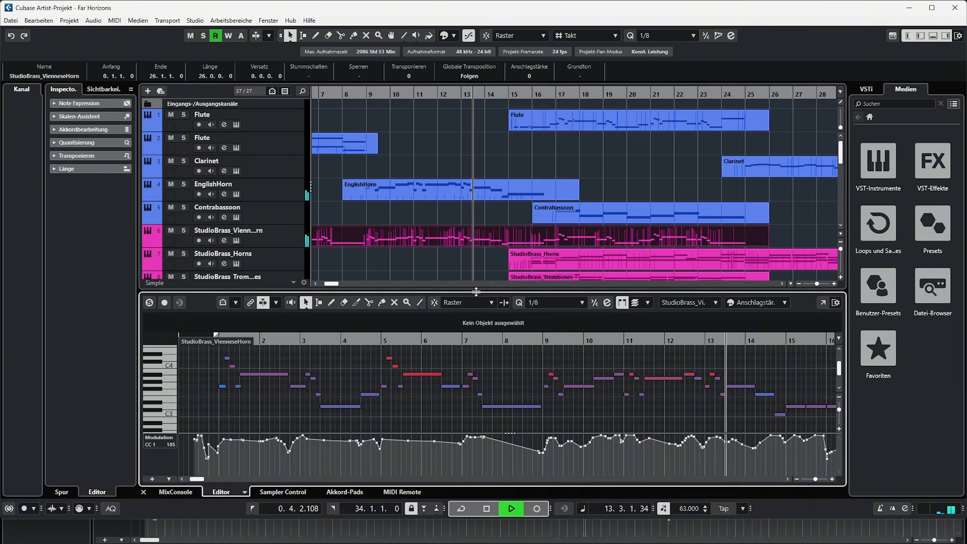
- Show the Harp part in the Key Editor to examine its notes and velocities, and look over the string tracks
scroll(482, 238, "down", 3)
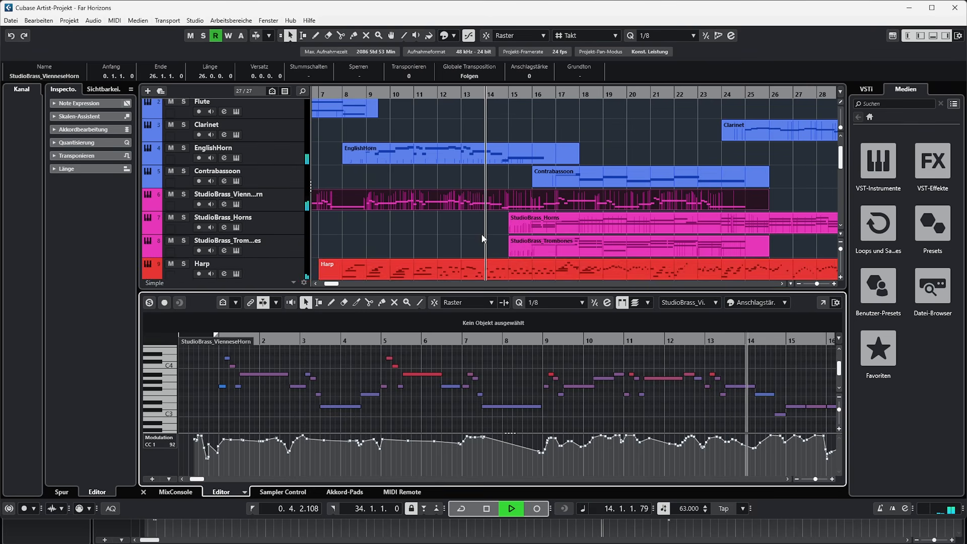
left_click(482, 236)
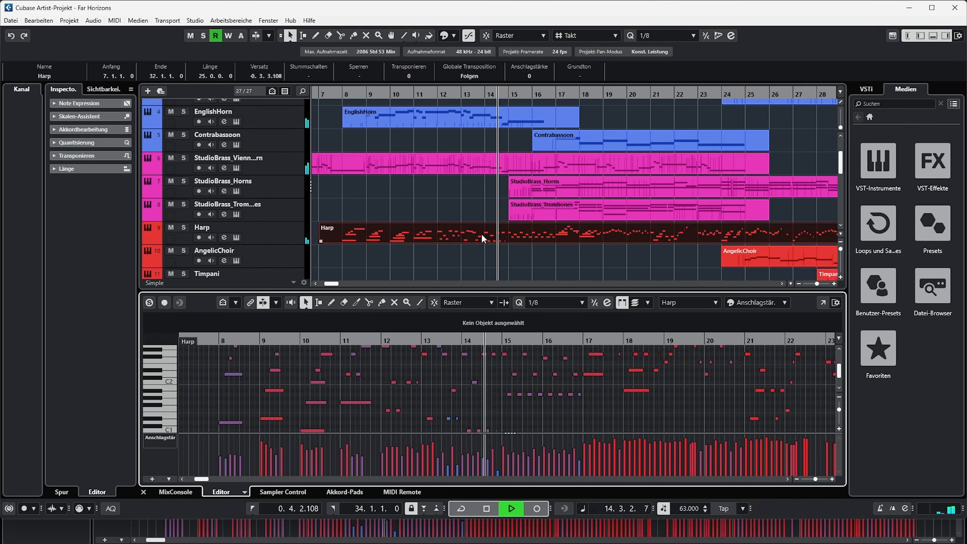
scroll(519, 377, "up", 1)
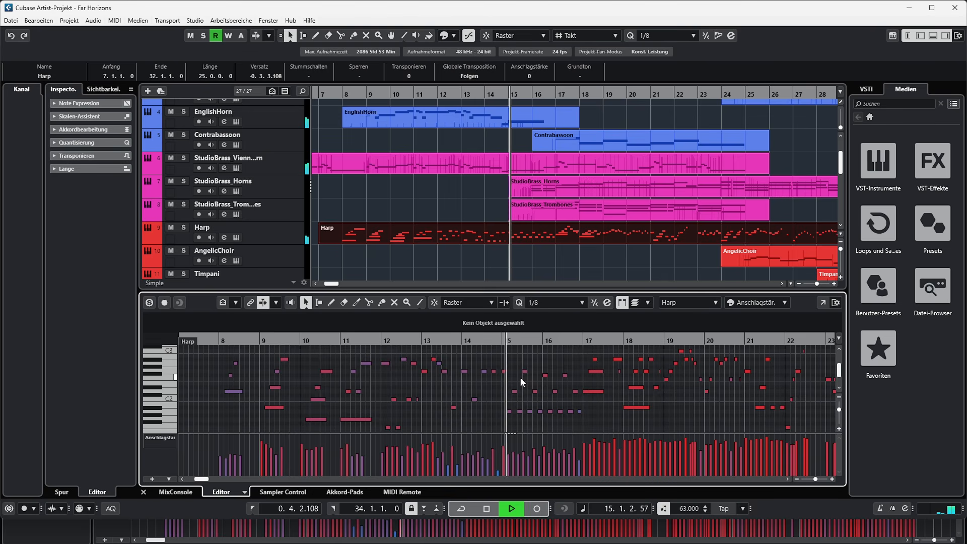
scroll(476, 230, "down", 3)
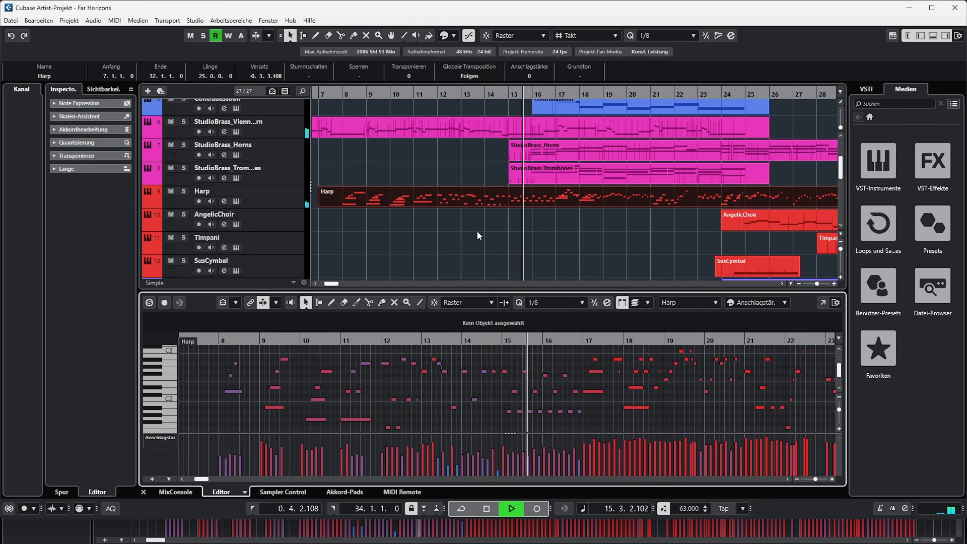
scroll(476, 230, "down", 3)
scroll(476, 231, "down", 2)
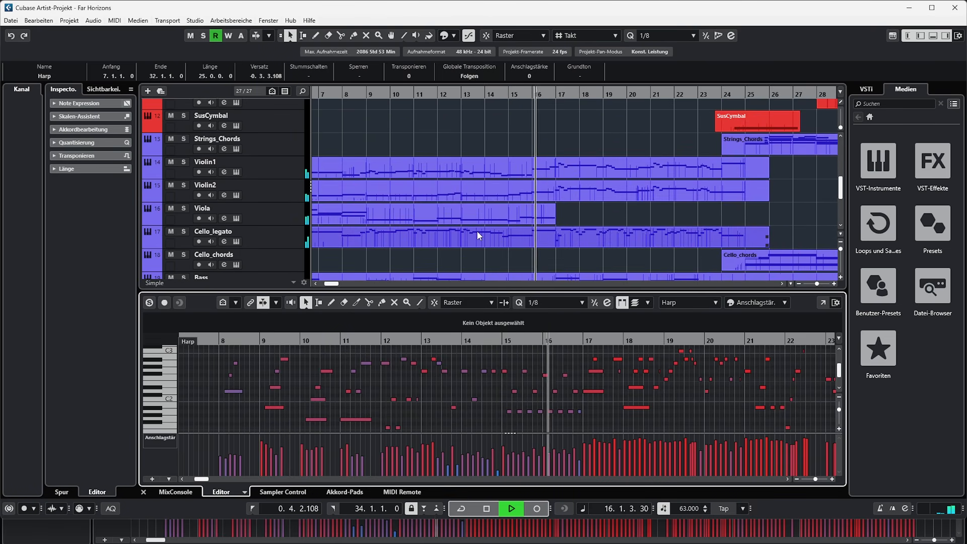
scroll(477, 236, "down", 2)
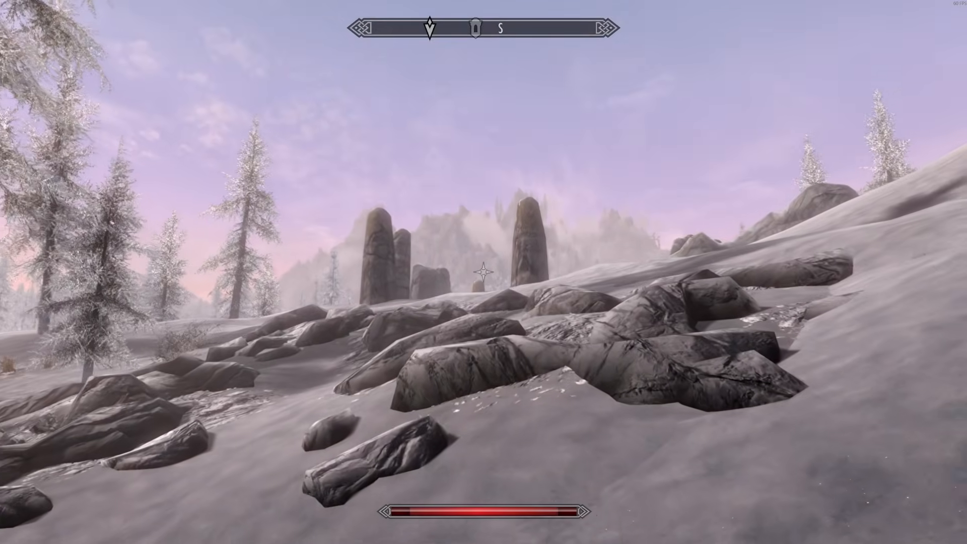
key("w")
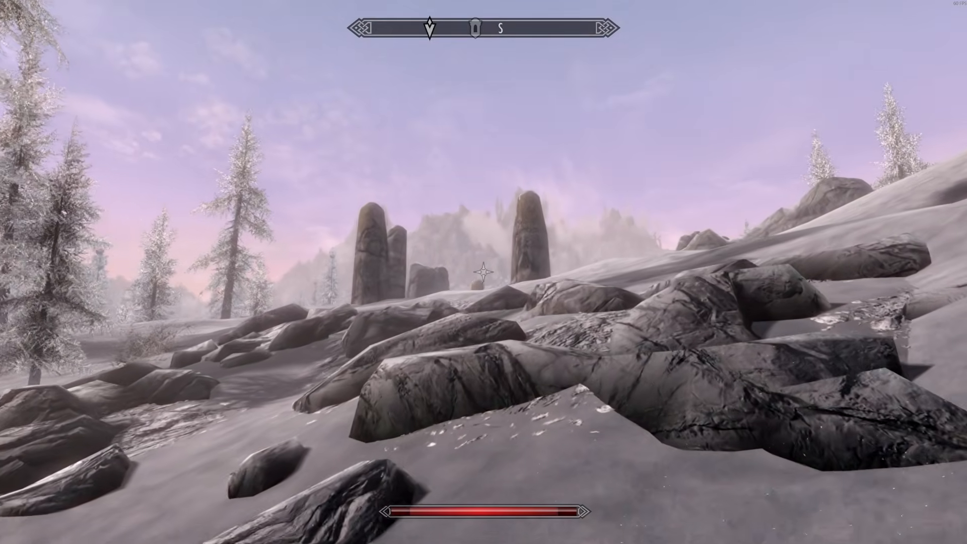
key("w")
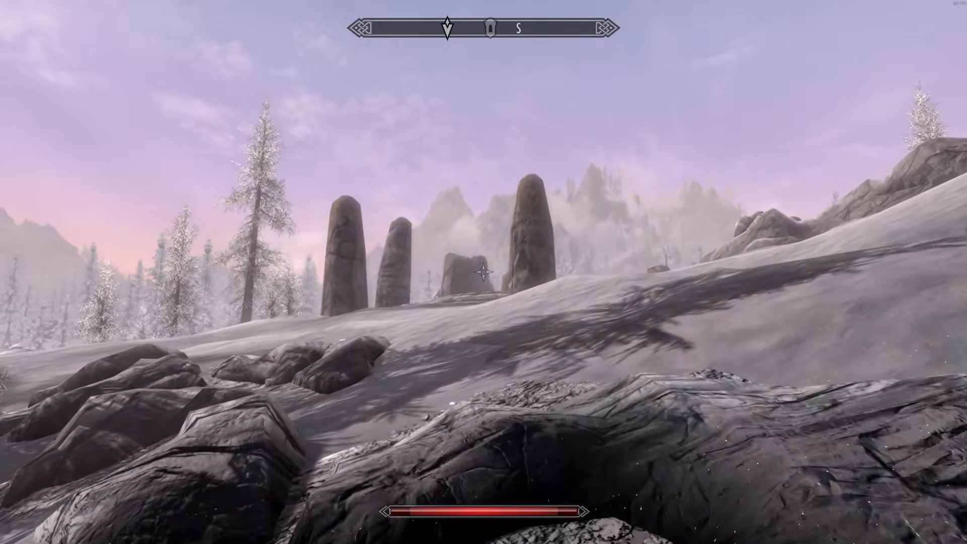
key("w")
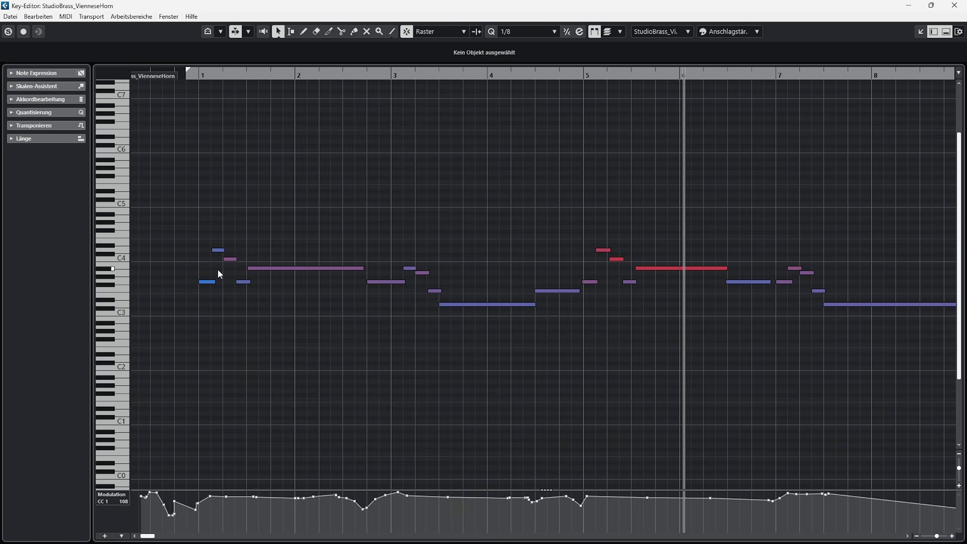
- Review the mixer presets and the performance controls of the Viennese horn in Synchron Player
left_click_drag(0, 92, 340, 74)
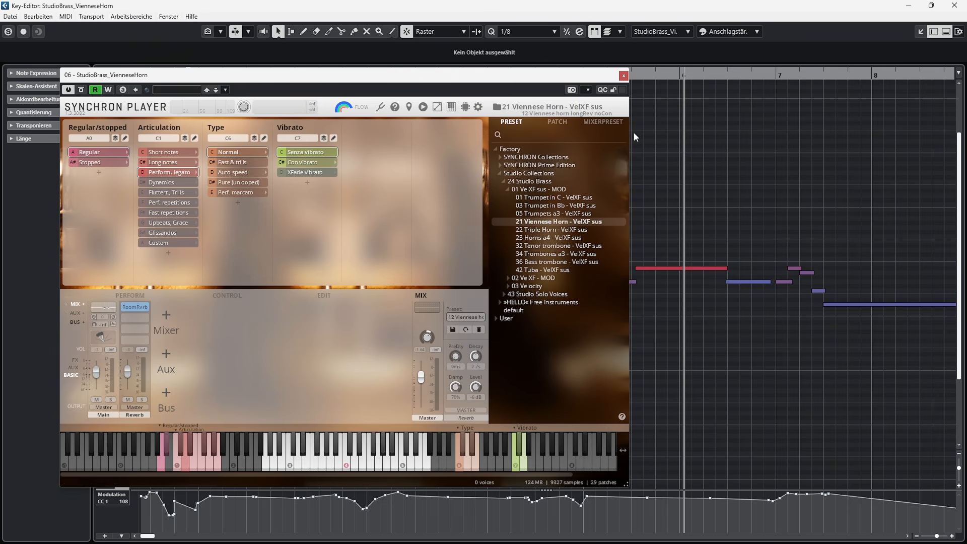
left_click(603, 122)
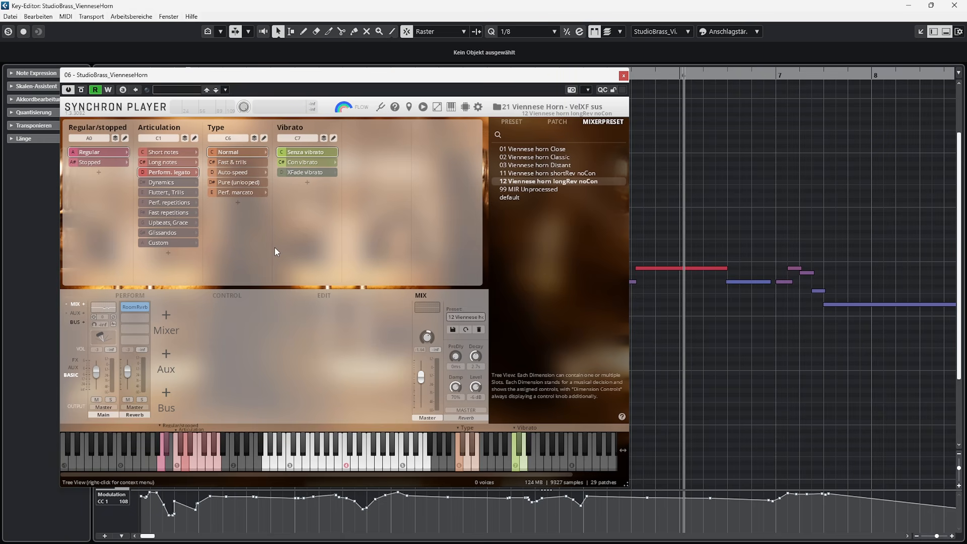
left_click(130, 295)
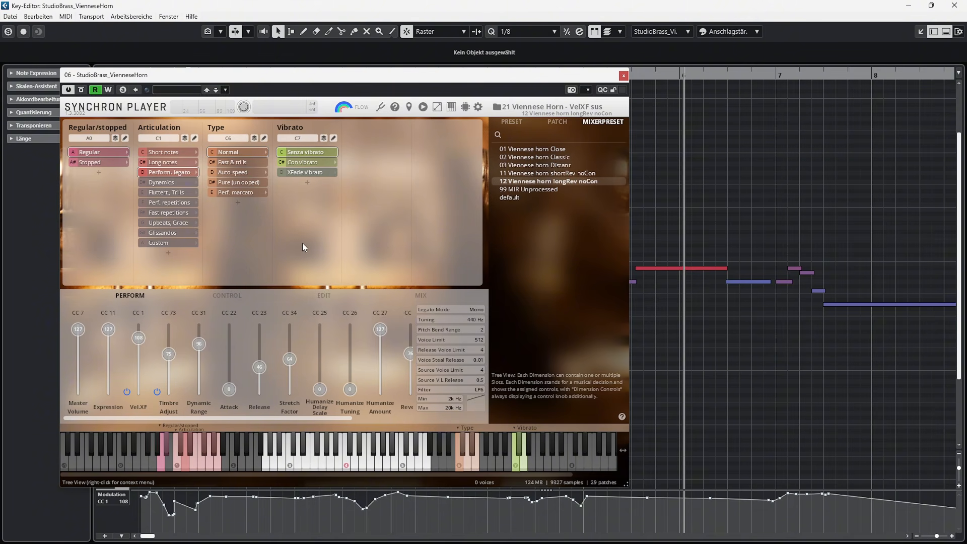
left_click_drag(436, 80, 0, 117)
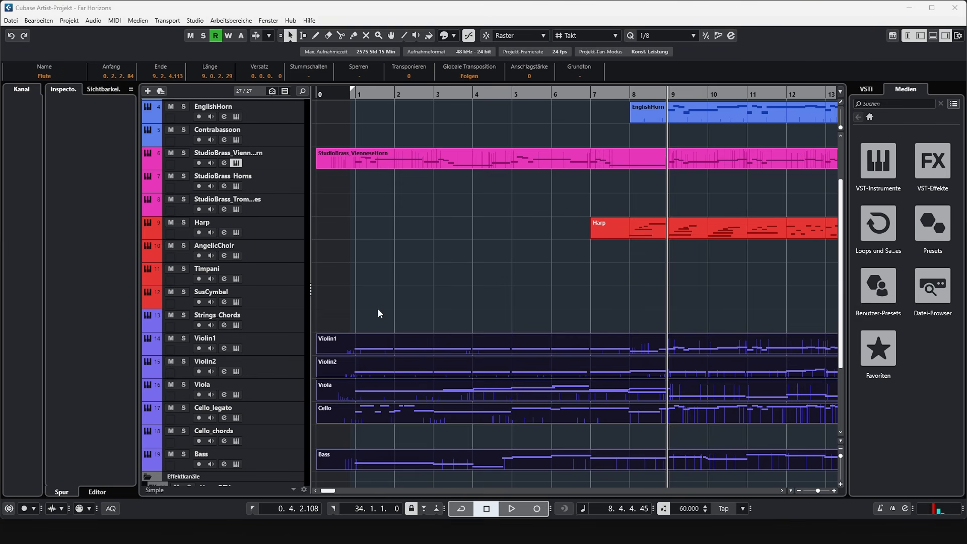
- Select the StudioBrass_VienneseHorn and EnglishHorn tracks one after the other, and the Violin1 and Cello_legato tracks together
scroll(372, 409, "down", 3)
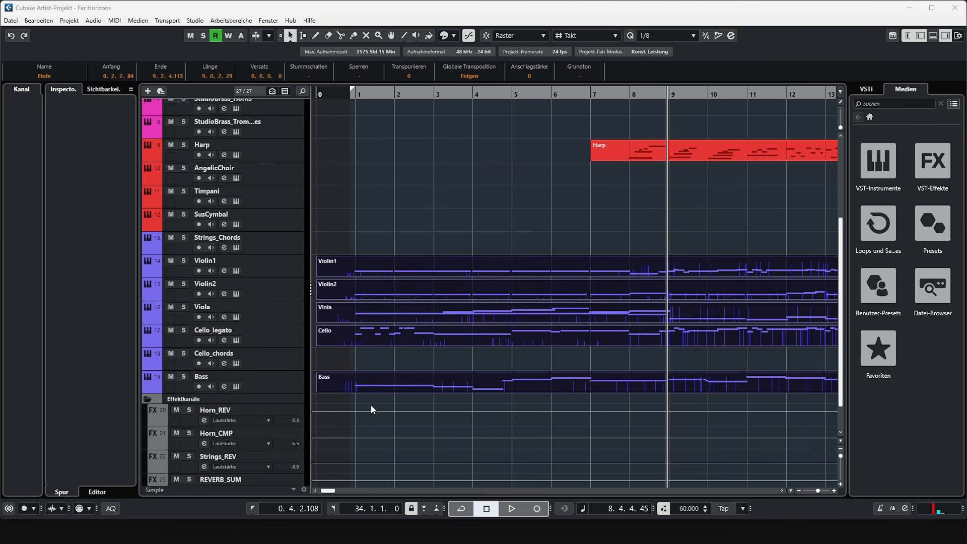
scroll(372, 409, "up", 6)
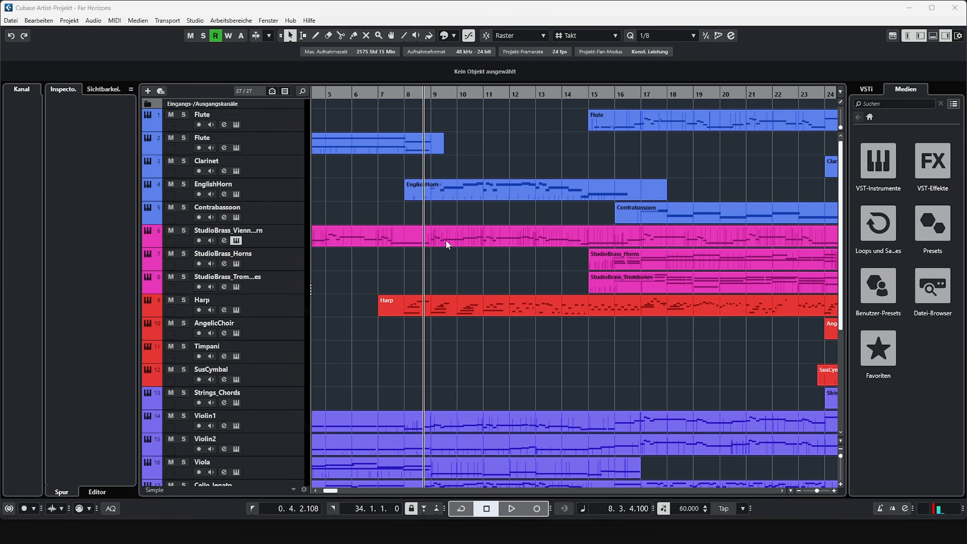
left_click(284, 236)
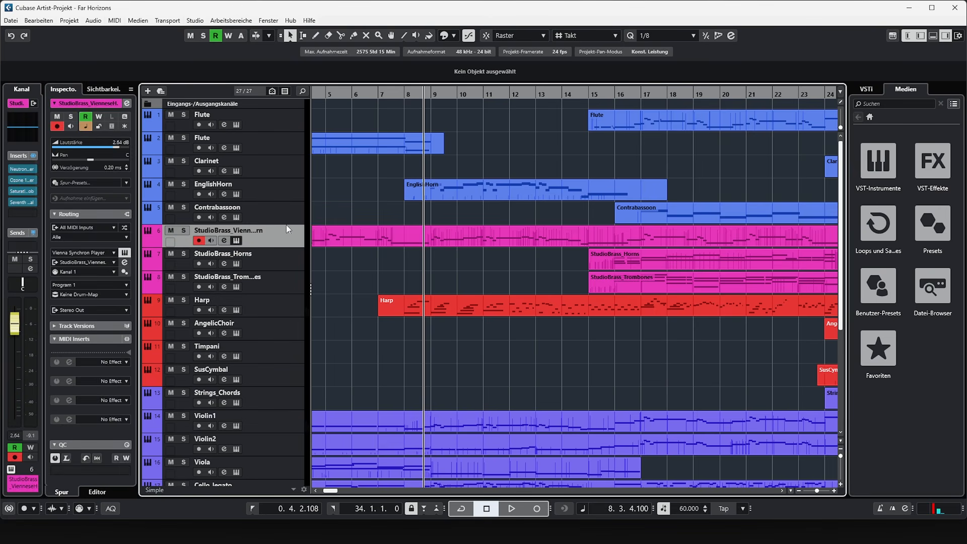
left_click(288, 191)
scroll(373, 343, "down", 6)
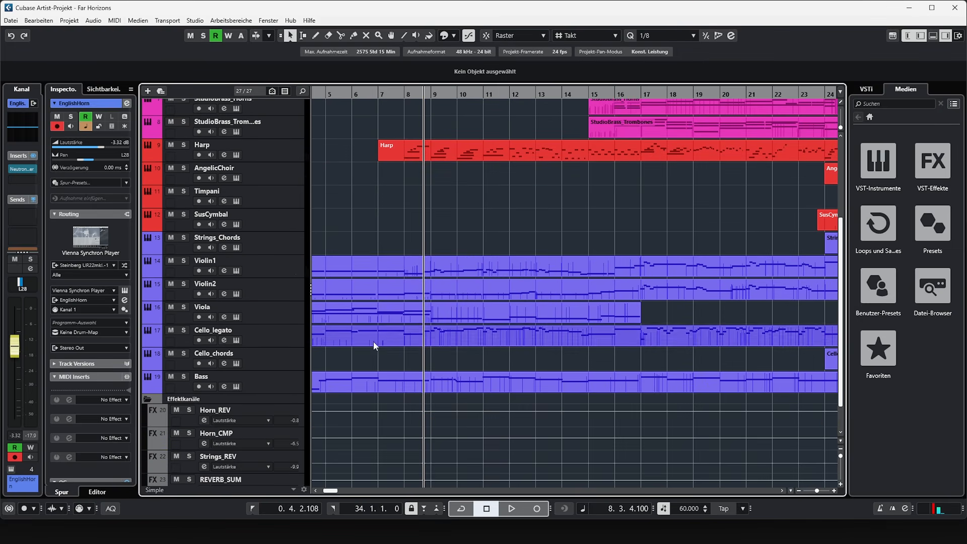
left_click(292, 264)
left_click(291, 333, "ctrl")
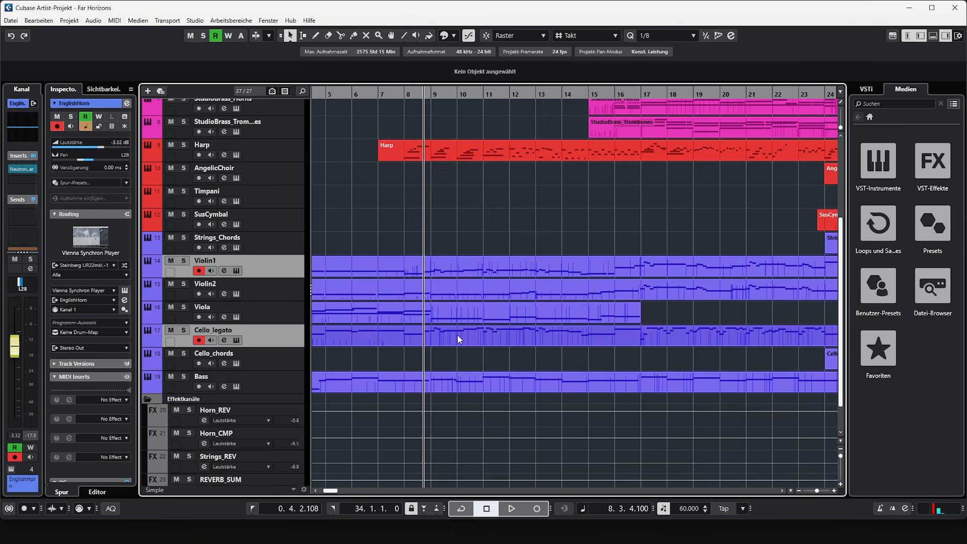
left_click(421, 244)
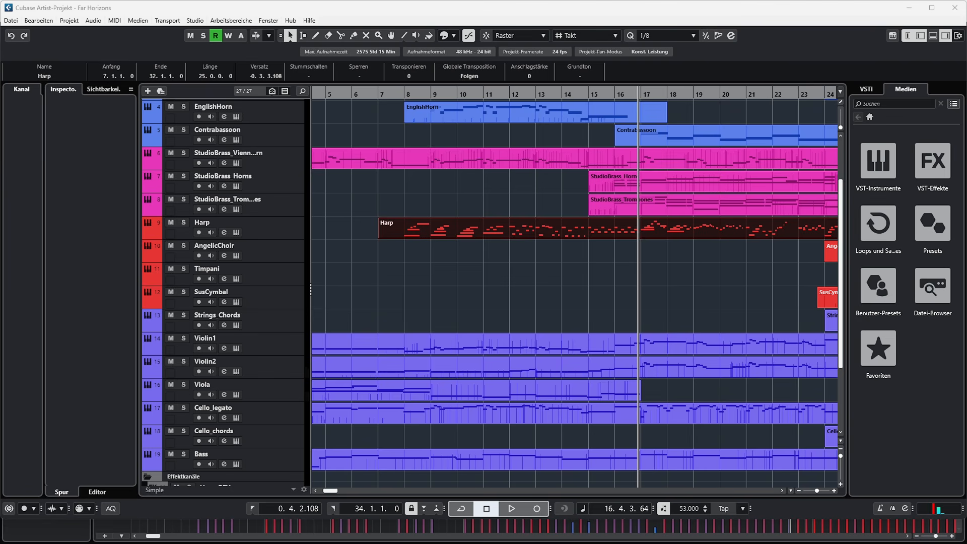
- Select the StudioBrass_VienneseHorn, Violin1, Violin2 and first Flute parts together in the section from bar 17
left_click_drag(0, 186, 558, 122)
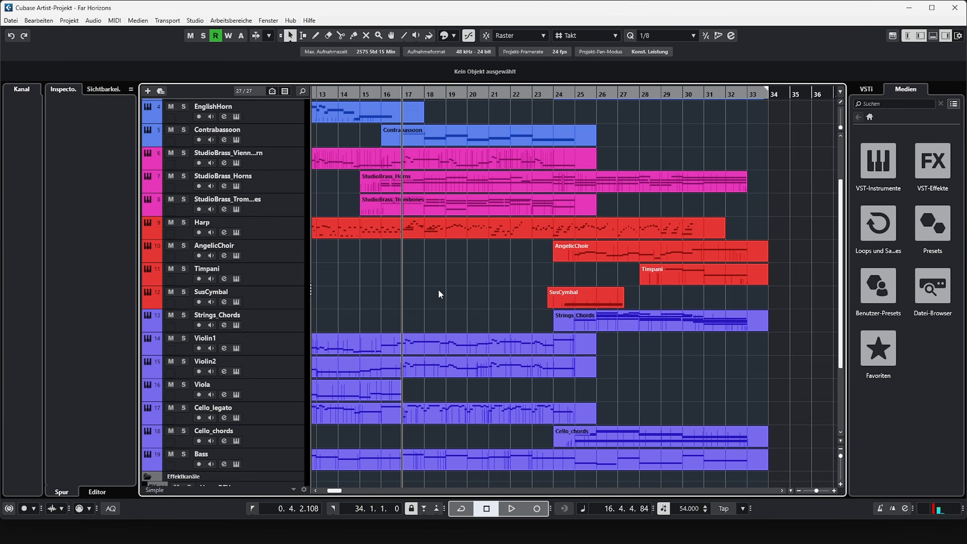
scroll(438, 294, "up", 3)
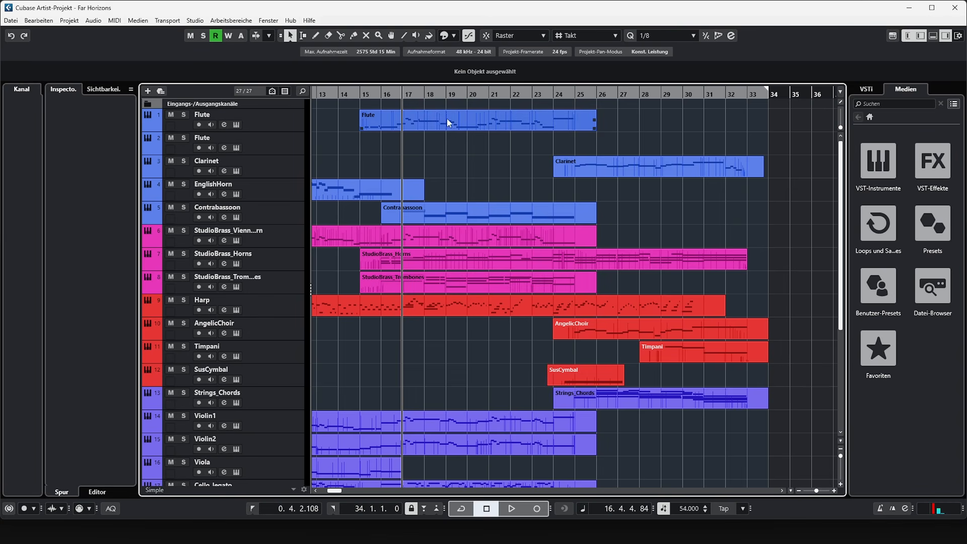
left_click(434, 246)
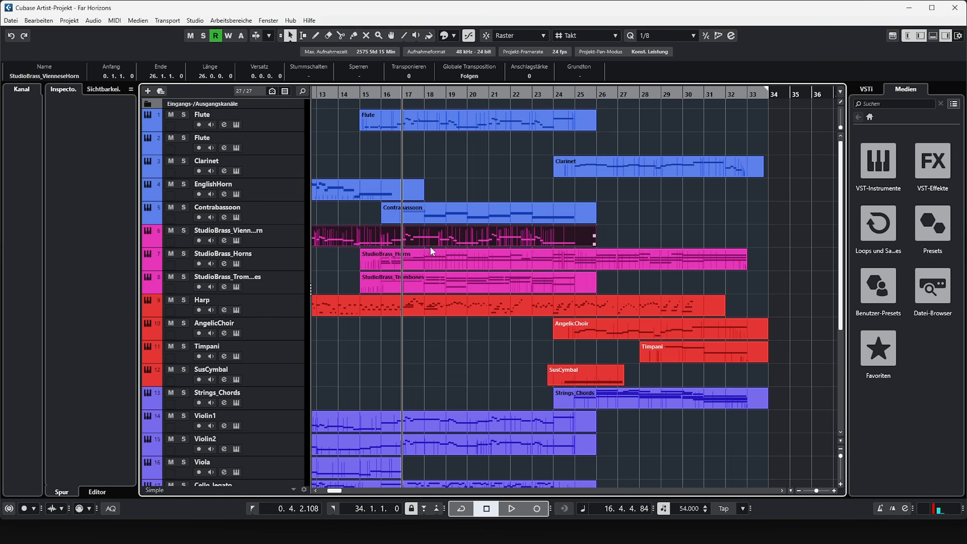
left_click(440, 421, "shift")
left_click(443, 453, "shift")
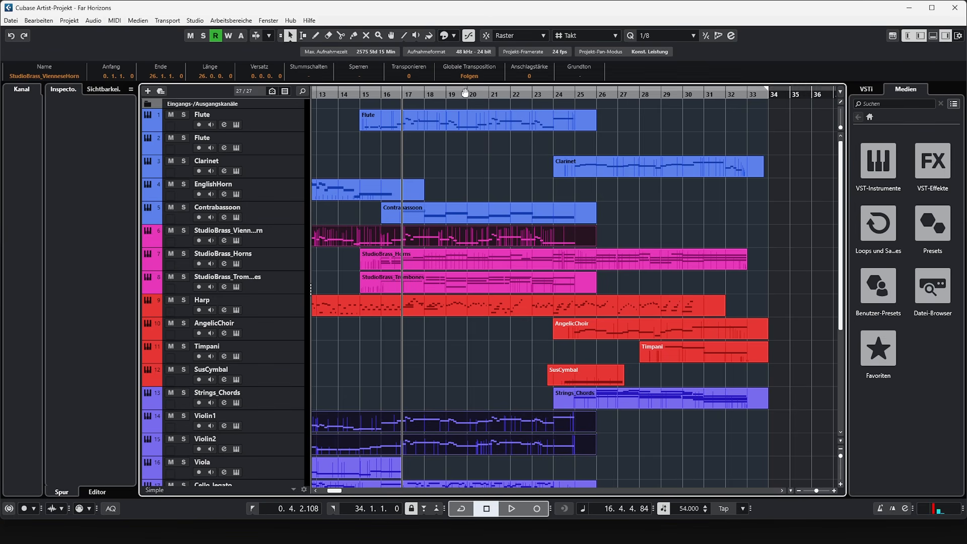
left_click(439, 124, "shift")
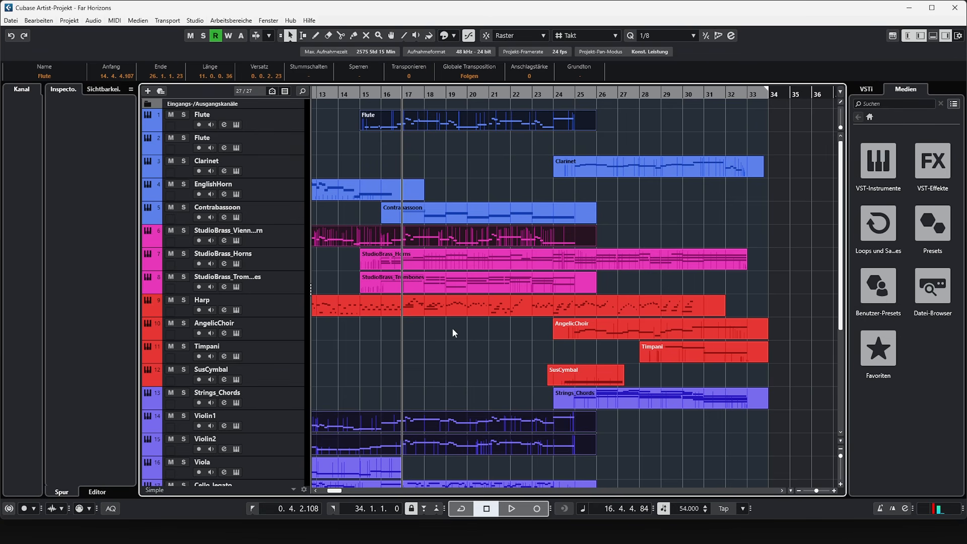
- Replace the selection with the Cello_legato, Harp and Bass parts
scroll(450, 358, "down", 7)
left_click(452, 337)
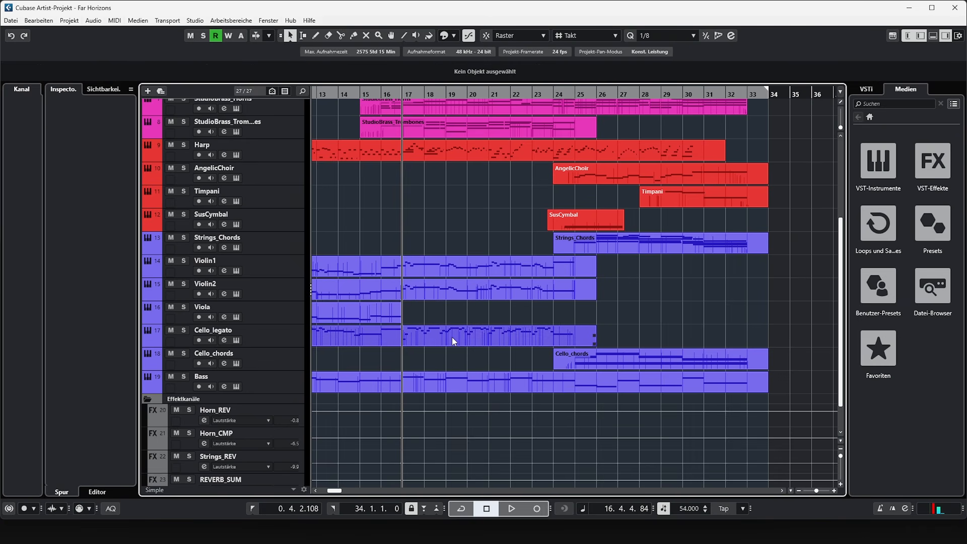
left_click(458, 151, "ctrl")
left_click(449, 381, "ctrl")
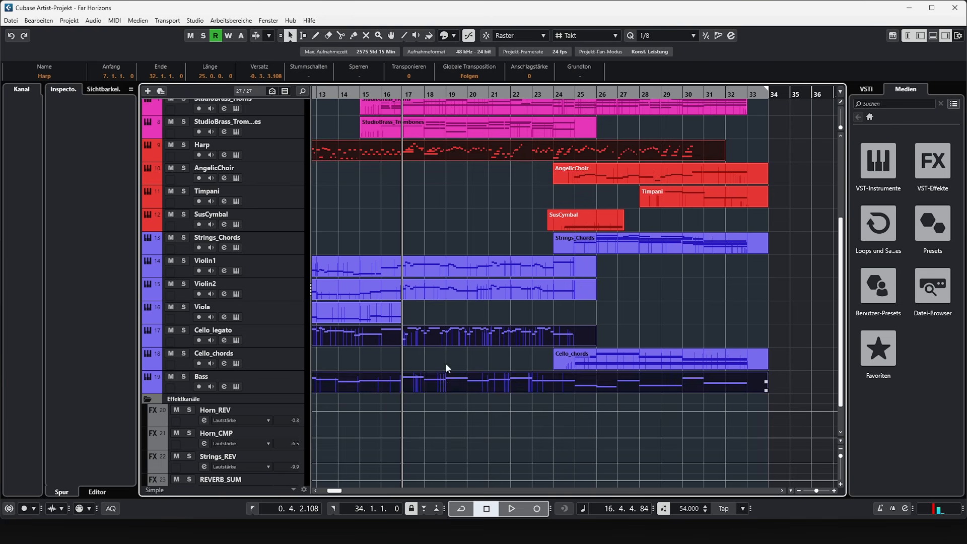
- Add the StudioBrass_Trombones, StudioBrass_Horns and Contrabassoon parts to the selection
scroll(446, 364, "up", 7)
left_click(456, 278, "ctrl")
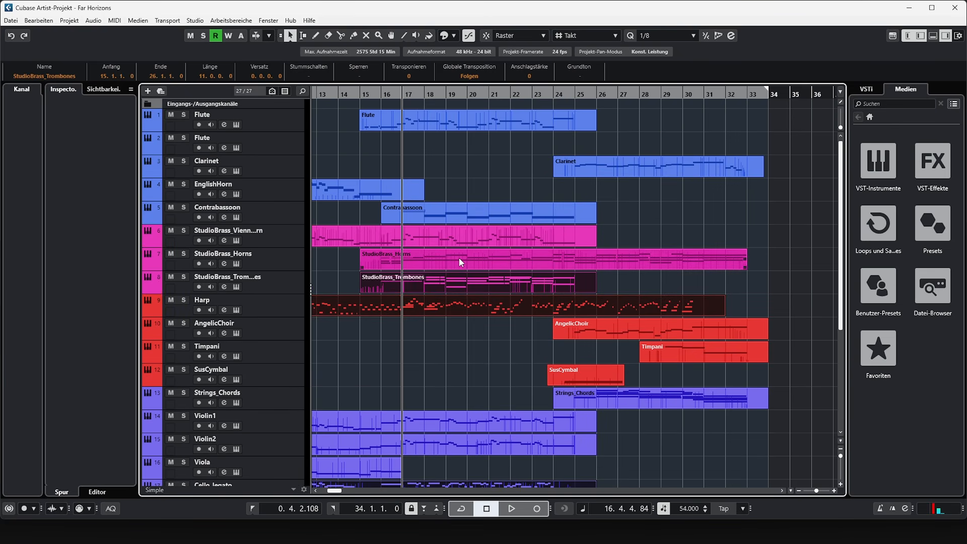
left_click(461, 261, "ctrl")
scroll(437, 320, "down", 3)
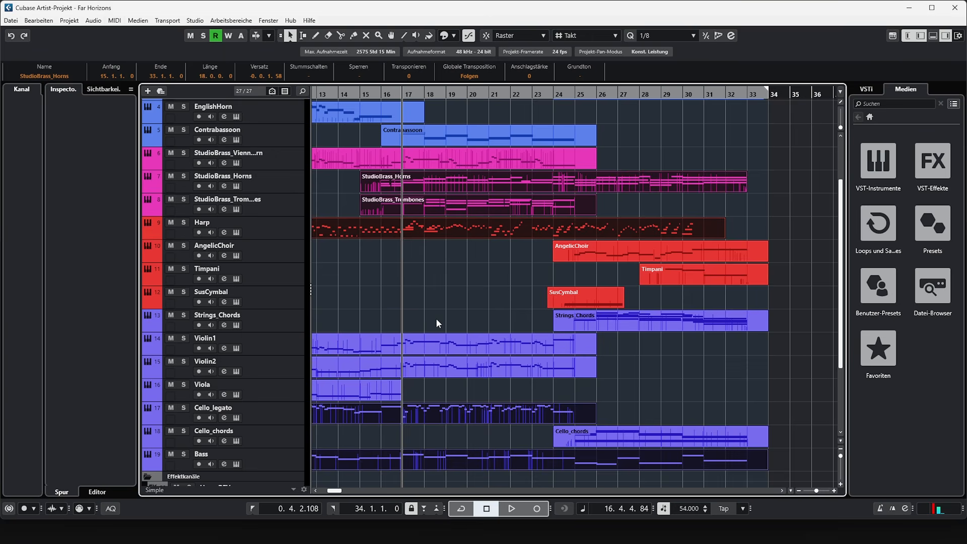
scroll(457, 361, "up", 3)
left_click(452, 208, "ctrl")
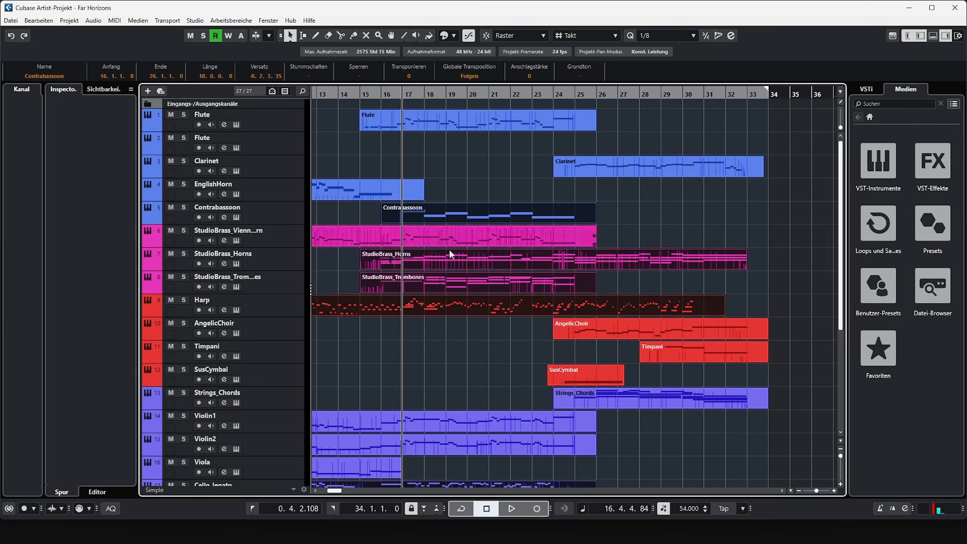
scroll(453, 247, "down", 3)
scroll(490, 310, "up", 3)
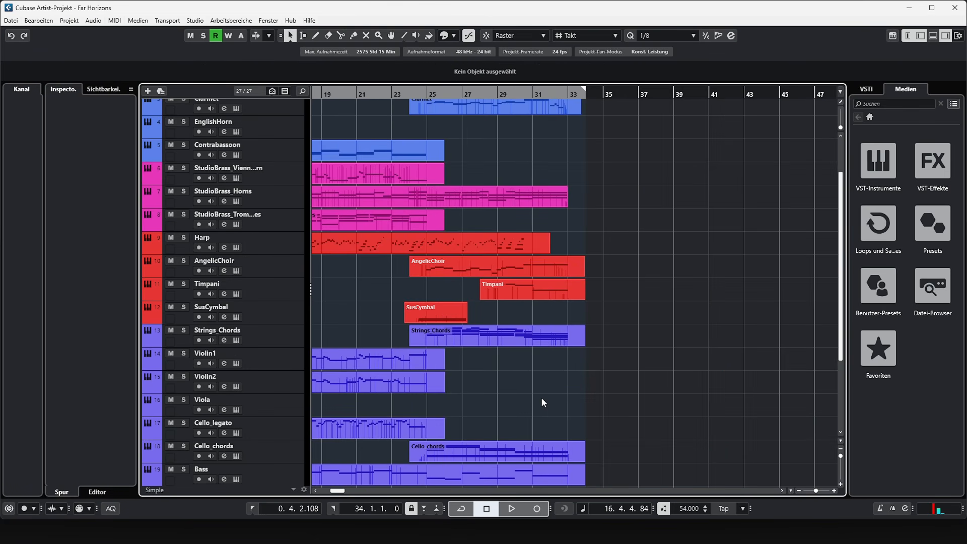
- Select the Strings_Chords part in the closing section, clear the selection and examine the AngelicChoir and woodwind tracks
left_click(528, 330)
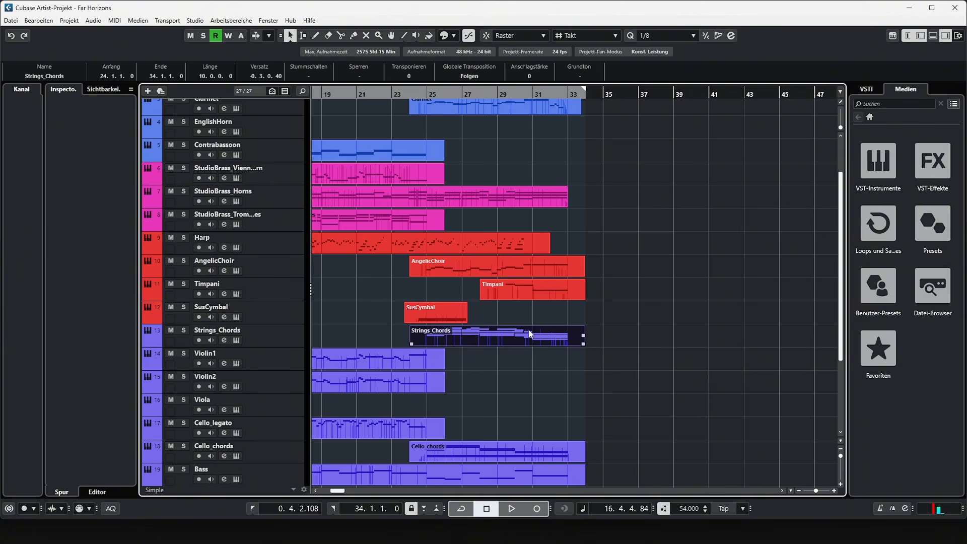
left_click(525, 388)
scroll(525, 393, "up", 3)
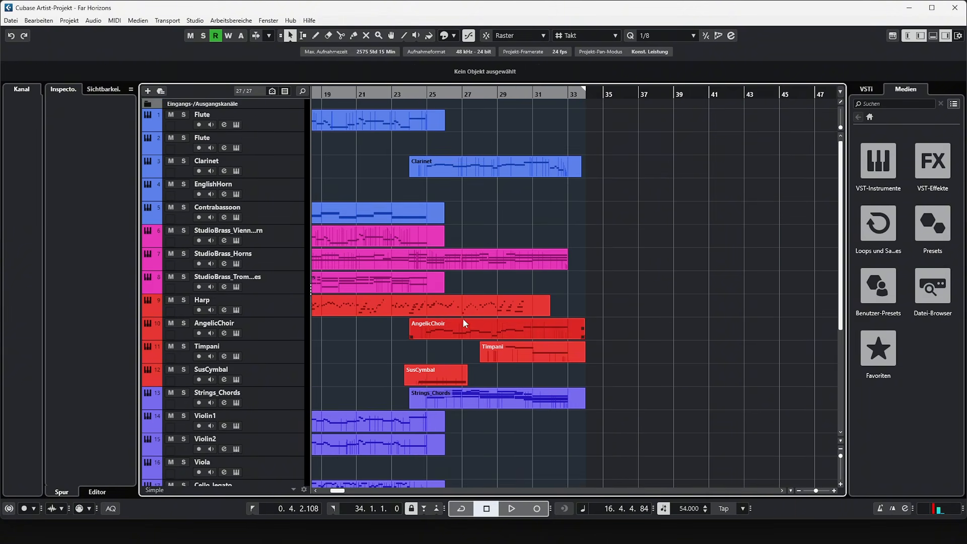
- Select the Clarinet and AngelicChoir parts together in the closing section, and clear the selection
left_click(459, 159)
left_click(439, 327, "shift")
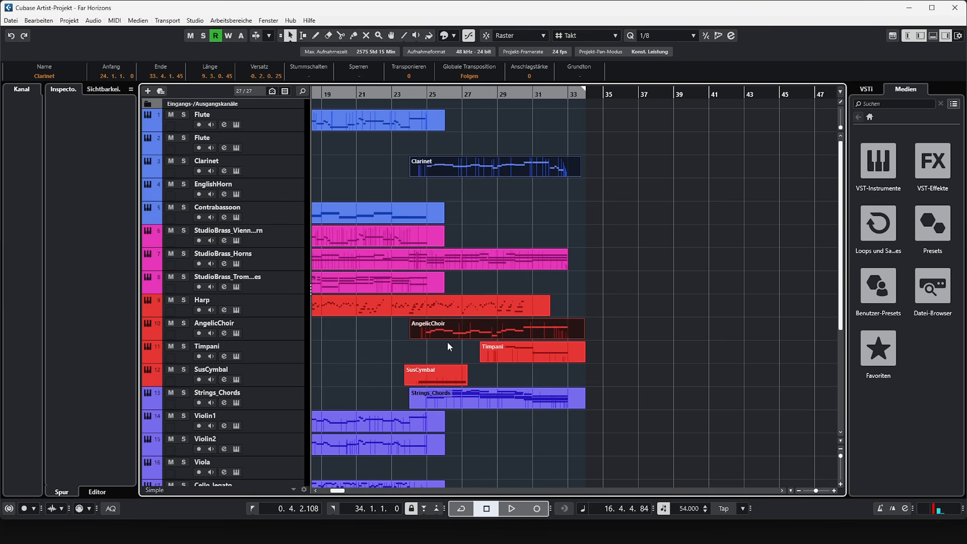
left_click(482, 286)
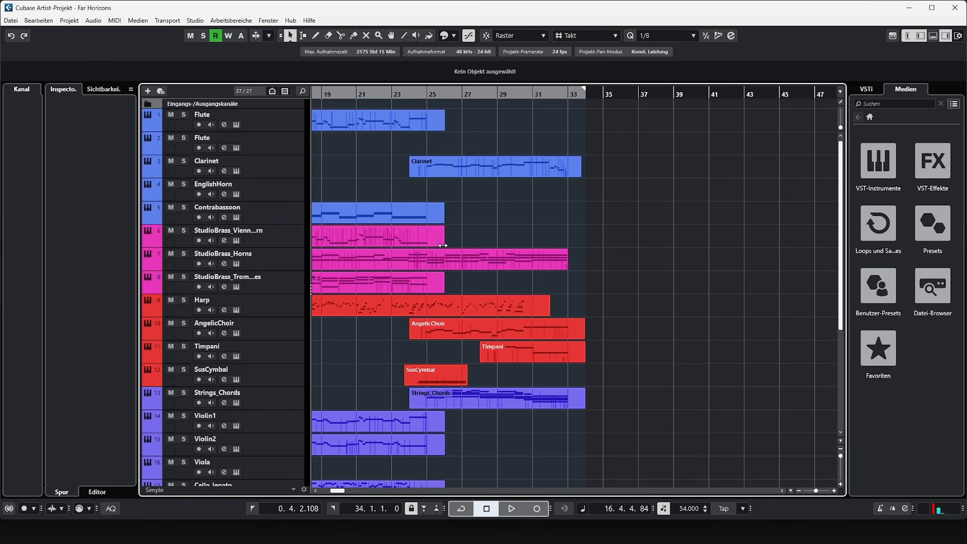
- Select the StudioBrass_Horns, Cello_chords and Bass parts together
left_click(490, 260)
scroll(486, 337, "down", 7)
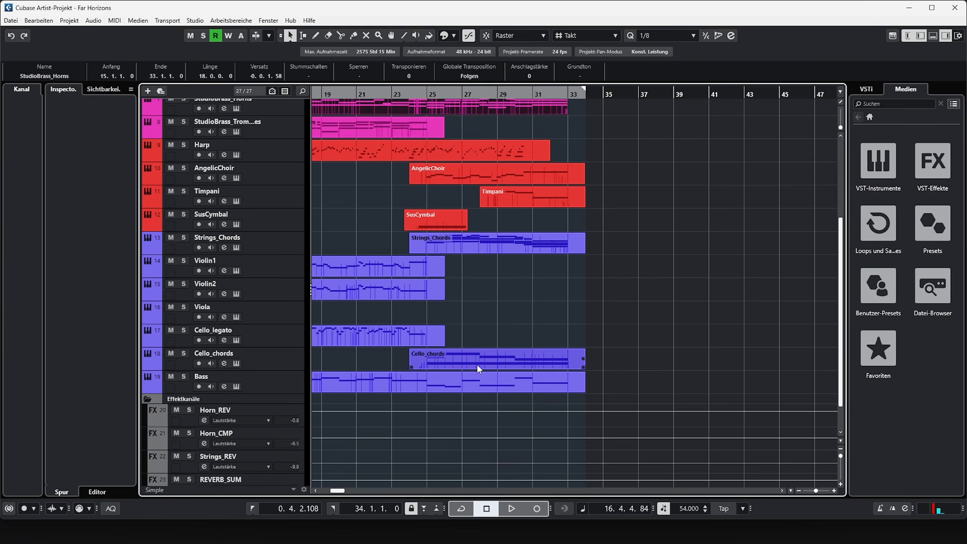
left_click(478, 366, "shift")
left_click(473, 381, "shift")
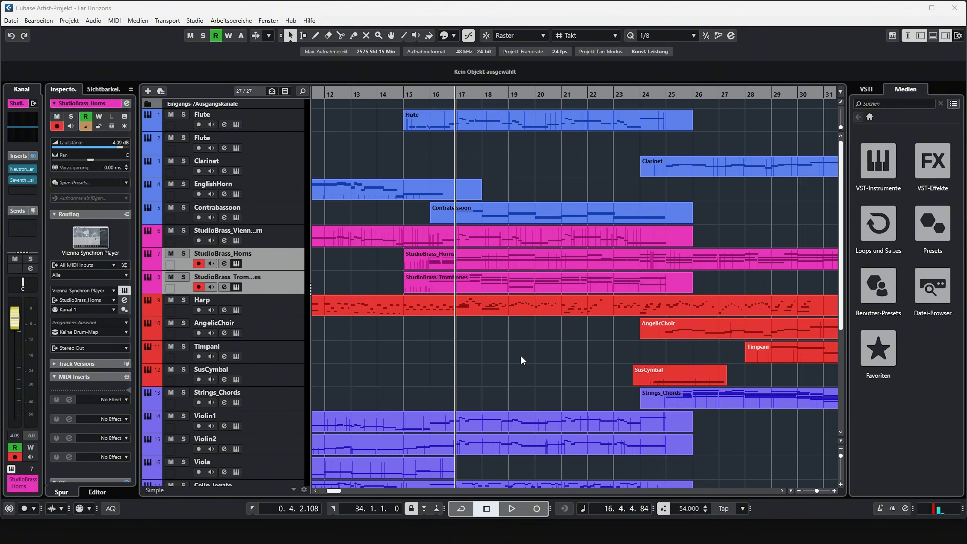
left_click_drag(1, 104, 866, 75)
left_click_drag(1, 173, 489, 64)
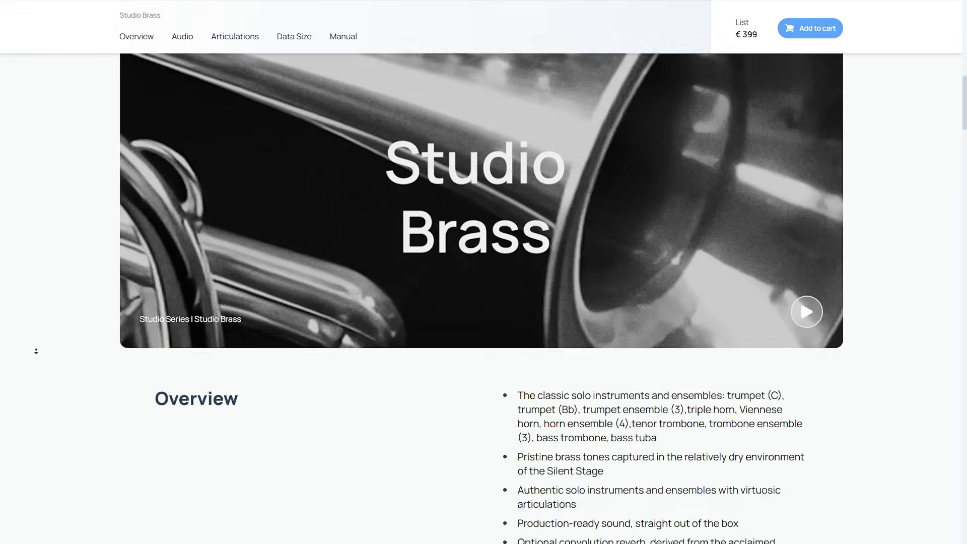
- Read the overview and the instrument articulation lists on the Studio Brass product page
scroll(36, 353, "down", 2)
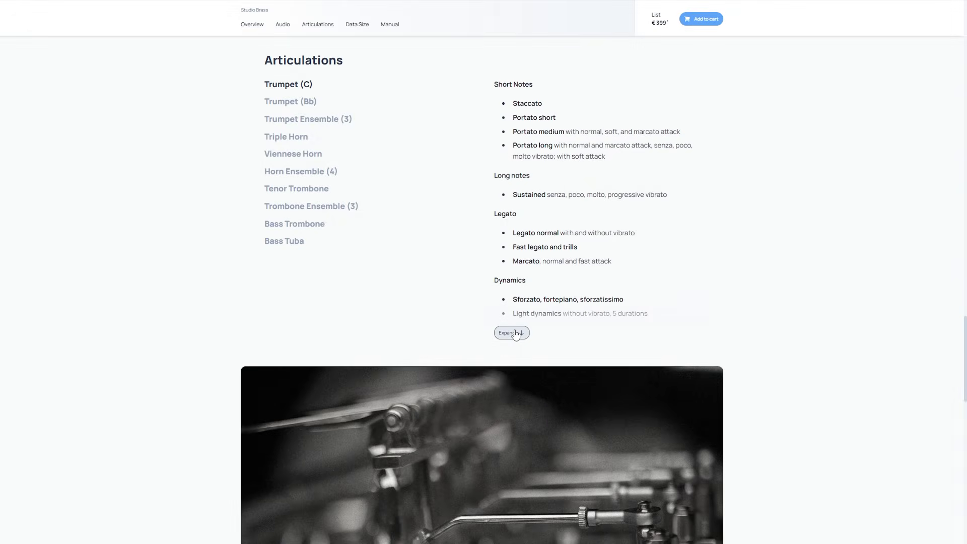
left_click(512, 333)
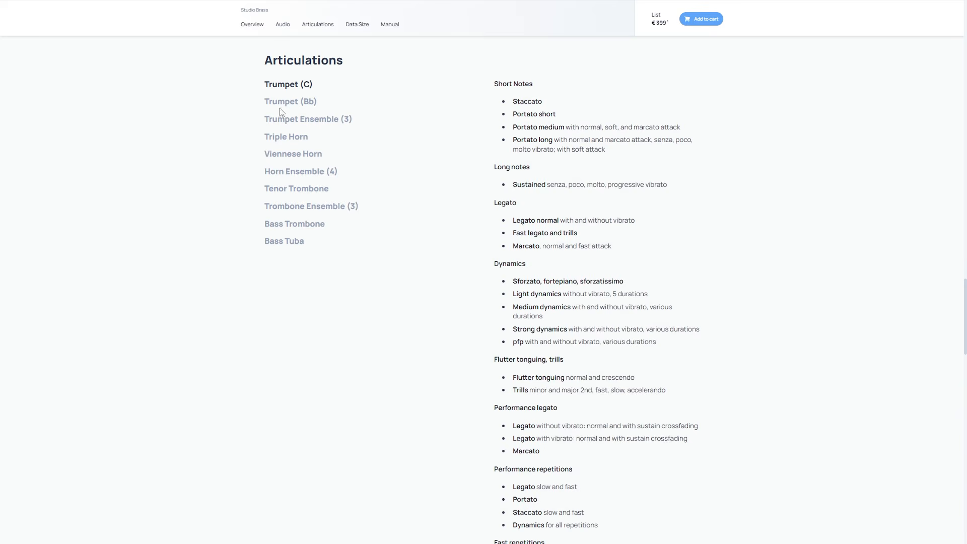
left_click(279, 108)
left_click(522, 333)
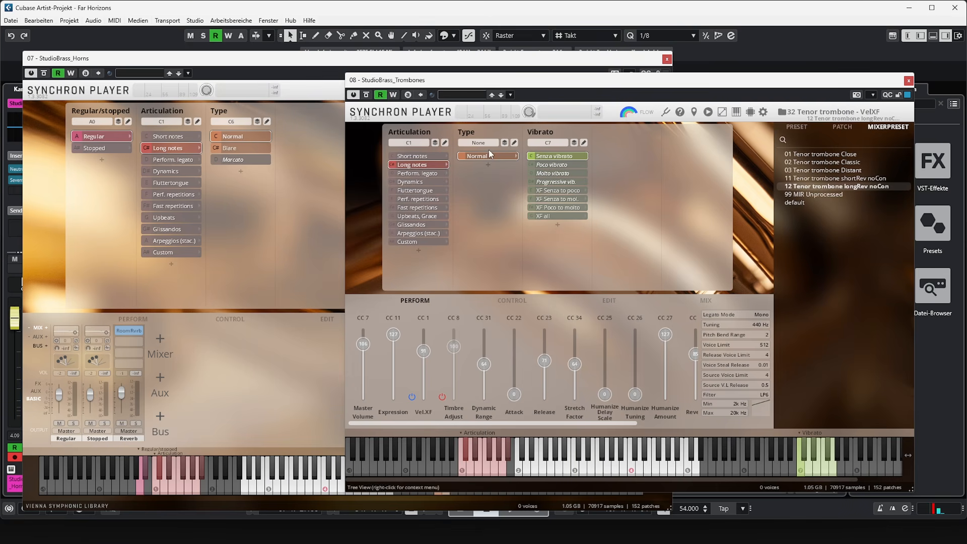
- Check the StudioBrass_Horns Synchron Player and play the horn and trombone parts in the Key Editor
left_click(539, 59)
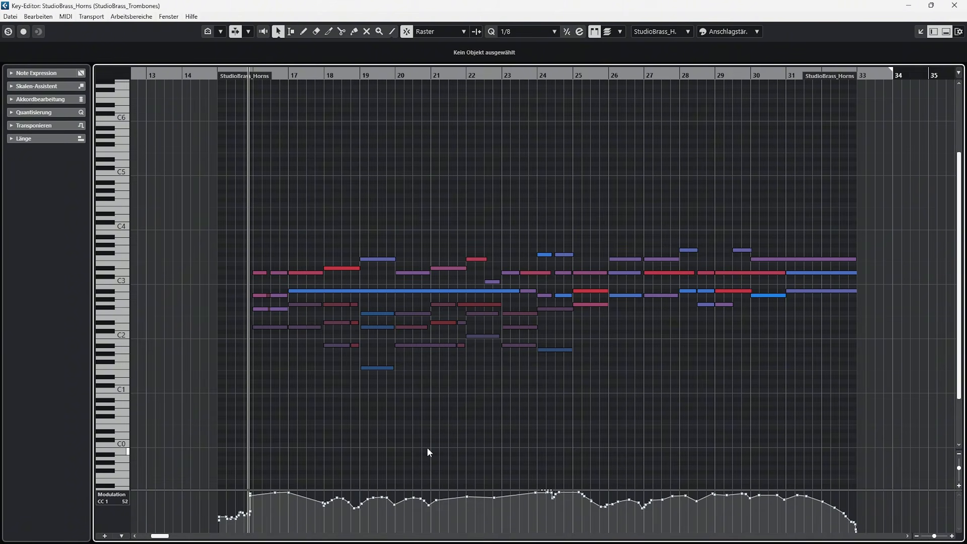
key("space")
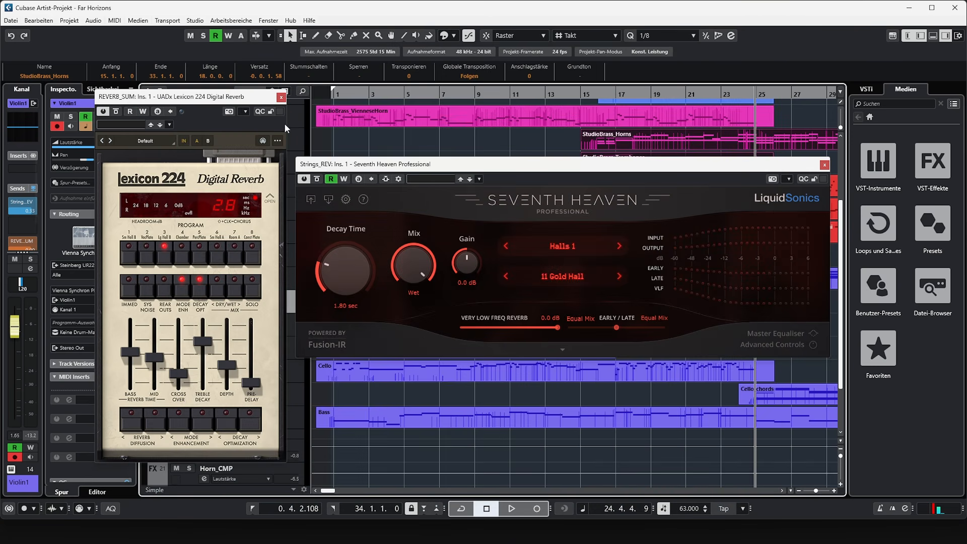
- Move the Seventh Heaven Professional window of Strings_REV further down over the project
left_click_drag(458, 162, 403, 369)
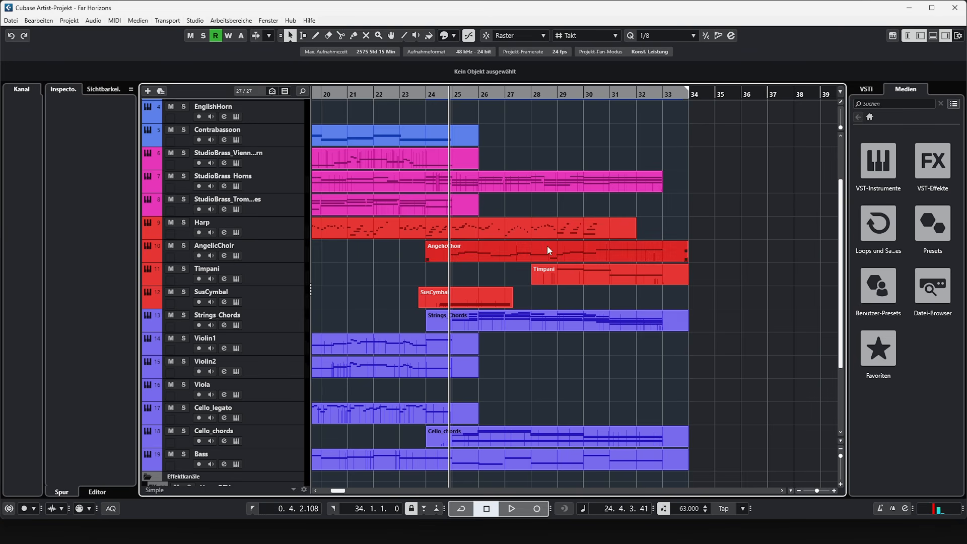
- Read the overview and audio demos on the Angelic Choir Library product page
scroll(579, 196, "up", 3)
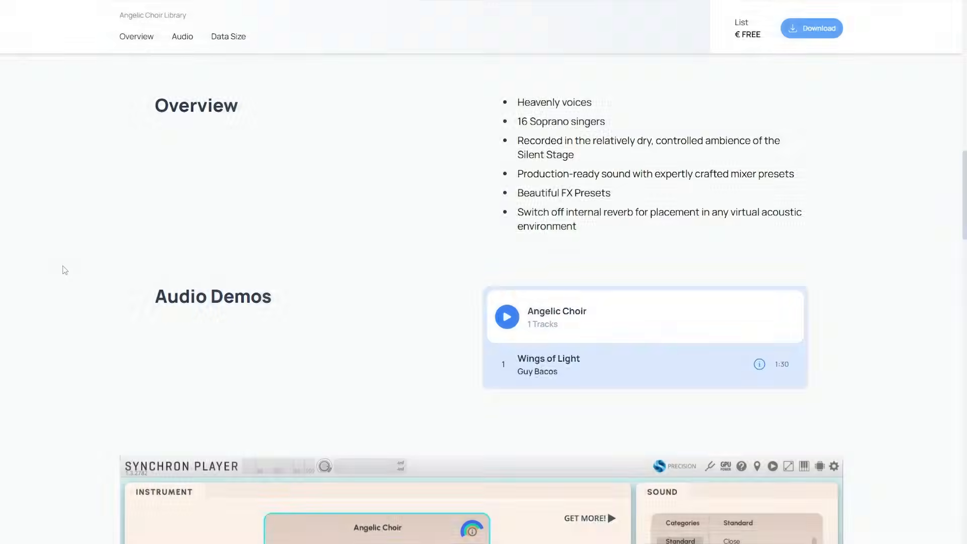
scroll(58, 282, "down", 7)
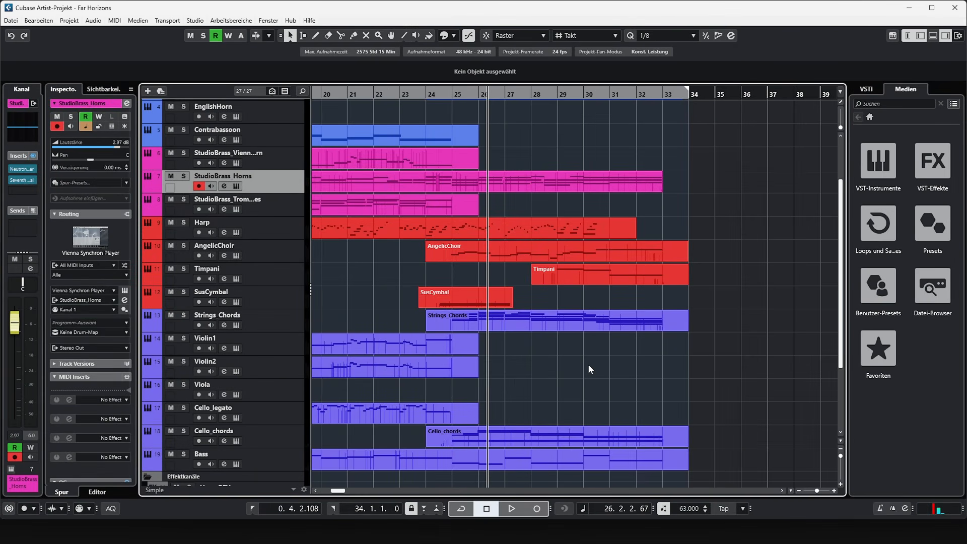
- Select the Strings_Chords, Cello_chords, Bass, SusCymbal and Timpani parts together in the closing section
left_click(549, 316)
left_click(537, 431, "shift")
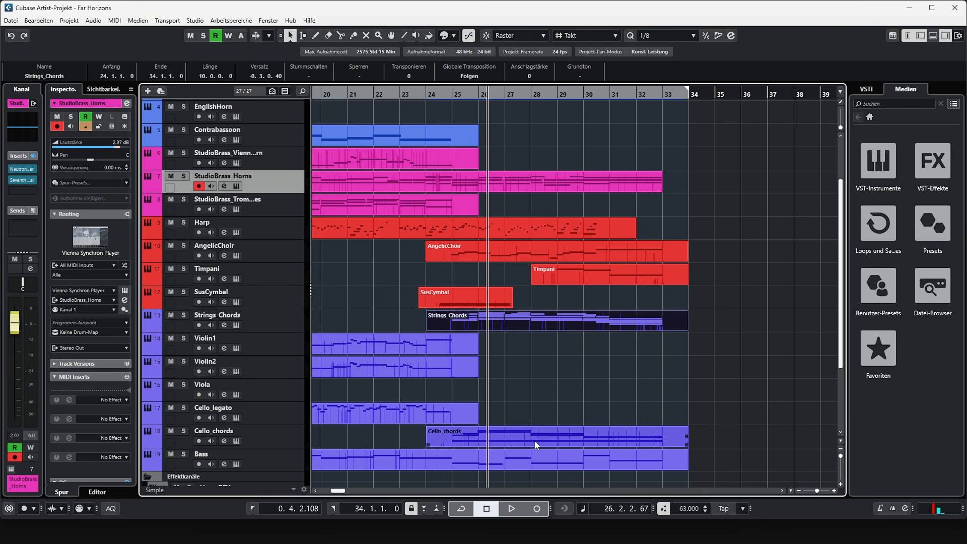
scroll(509, 382, "up", 3)
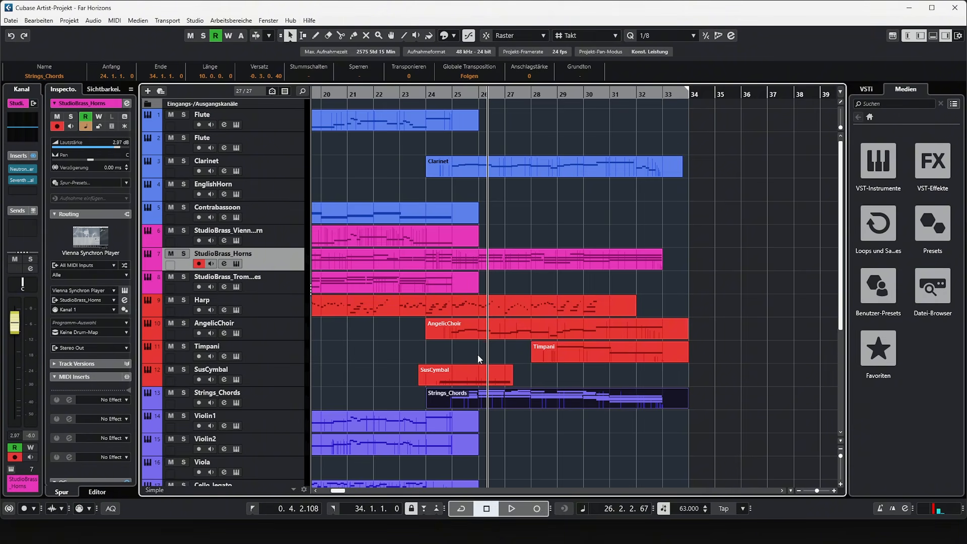
scroll(477, 349, "down", 3)
left_click(469, 294, "shift")
left_click(569, 275, "shift")
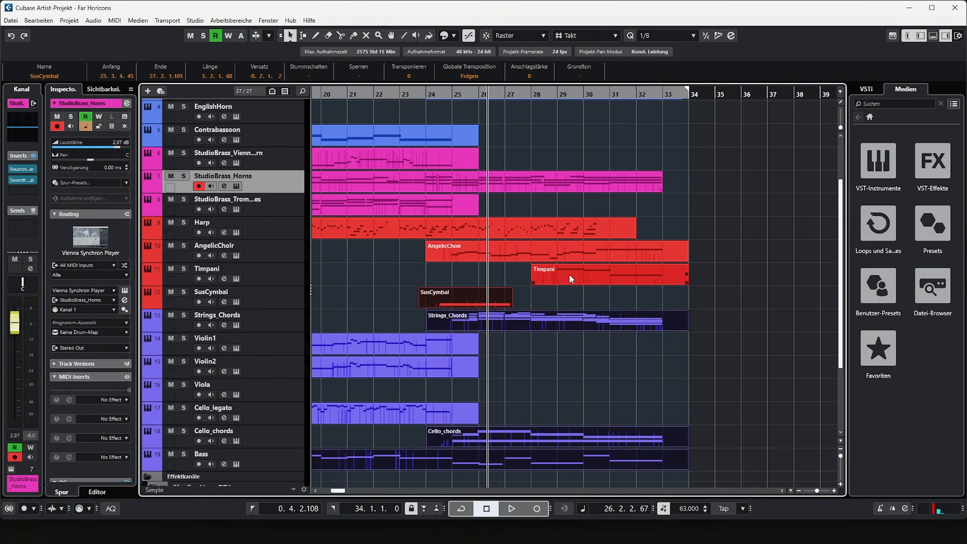
- Add the Harp and StudioBrass_Horns parts to the selection
scroll(570, 278, "up", 3)
left_click(534, 297, "shift")
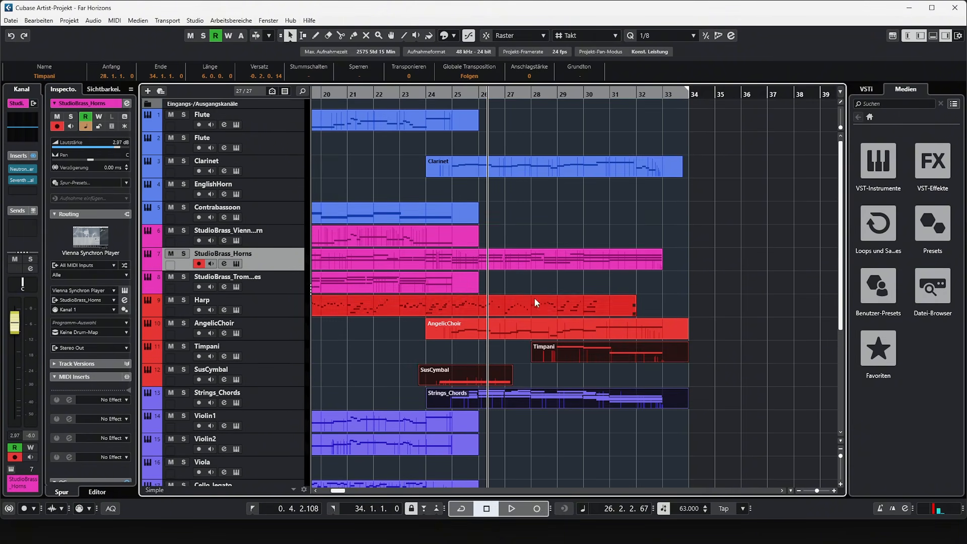
left_click(526, 263, "shift")
scroll(525, 259, "down", 3)
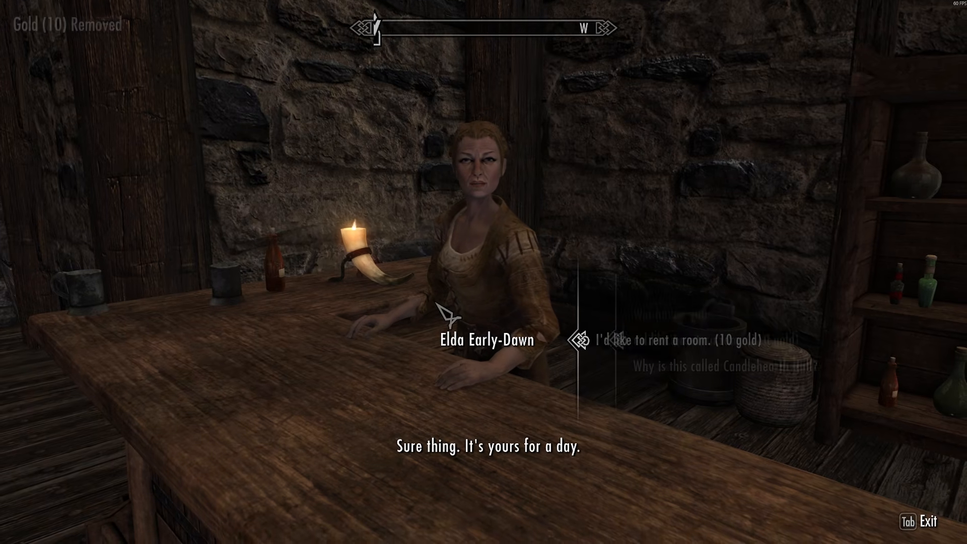
key("w")
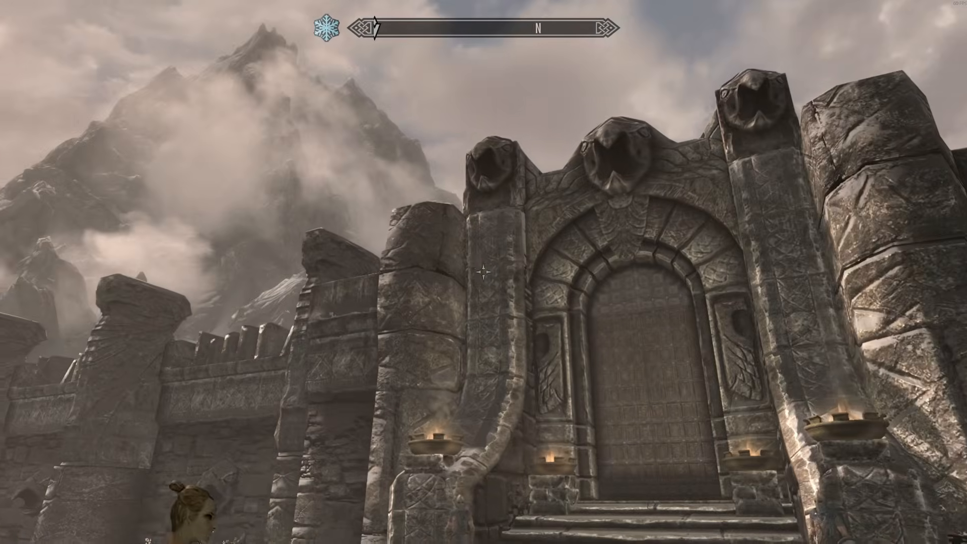
key("w")
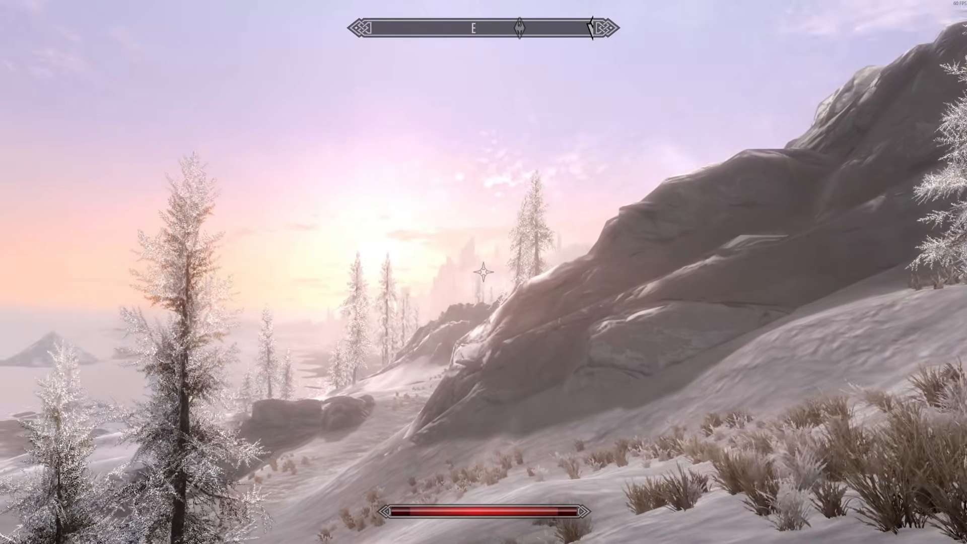
key("w")
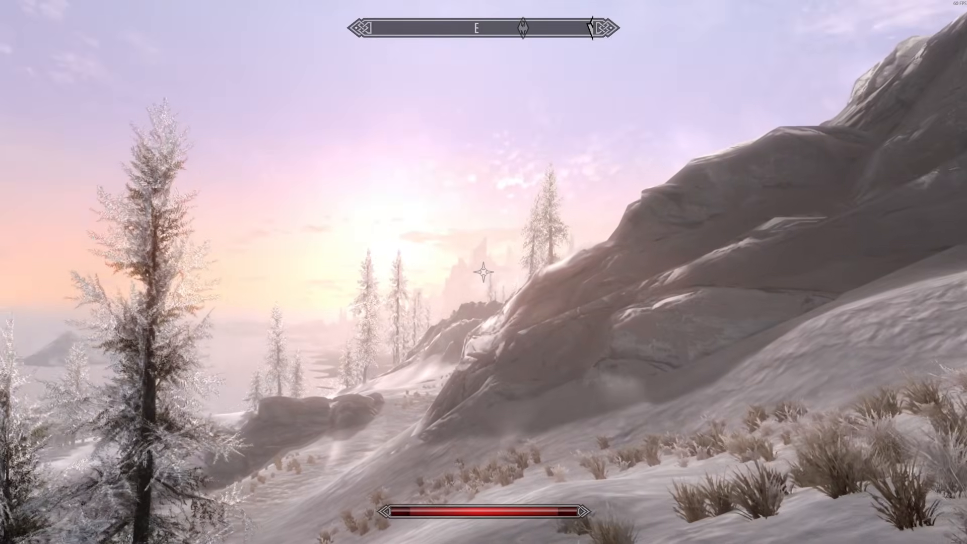
key("w")
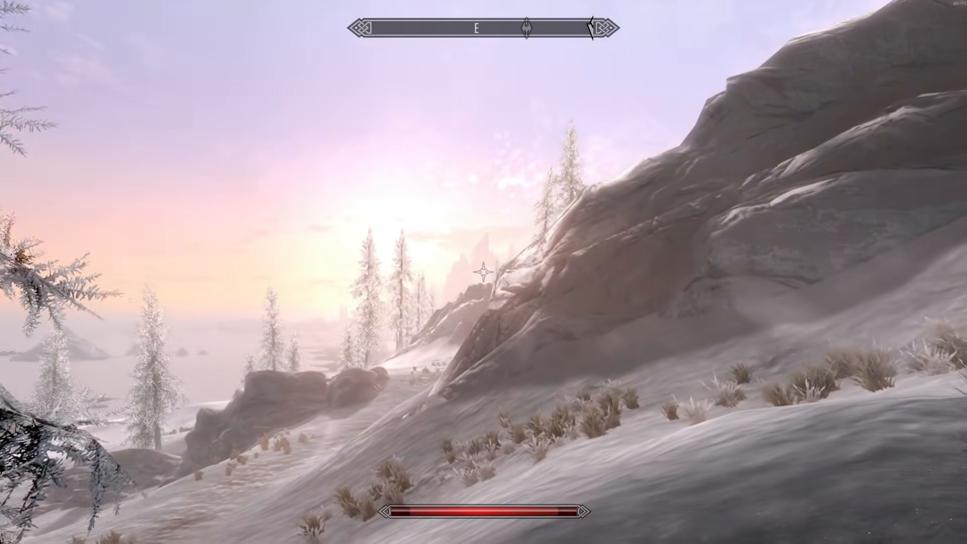